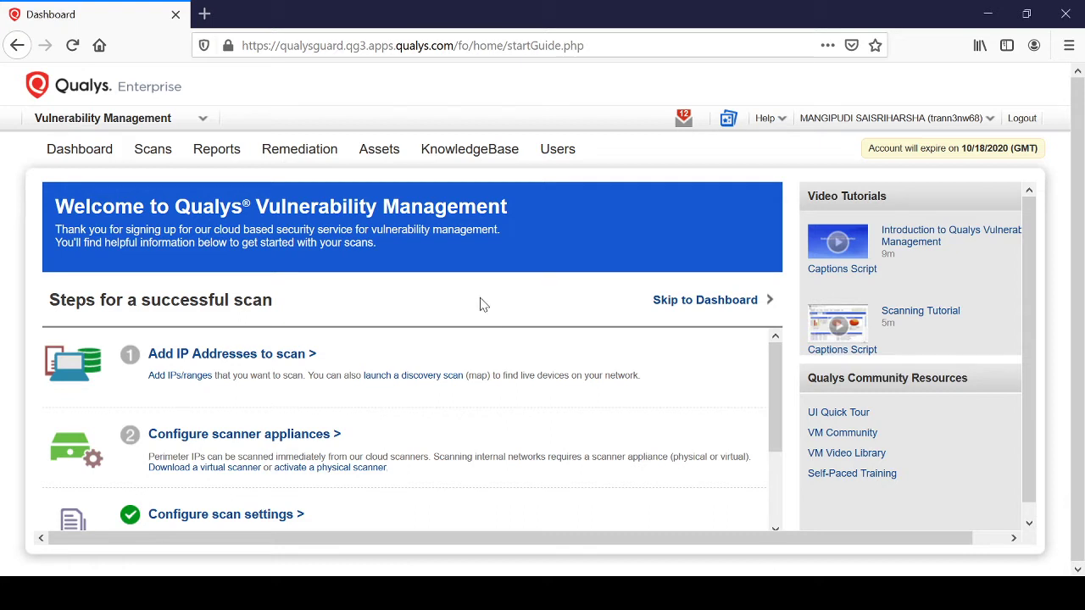
Open the form for adding new DNS tracked hosts to the host assets.
{"action": "left_click", "coordinate": [383, 154]}
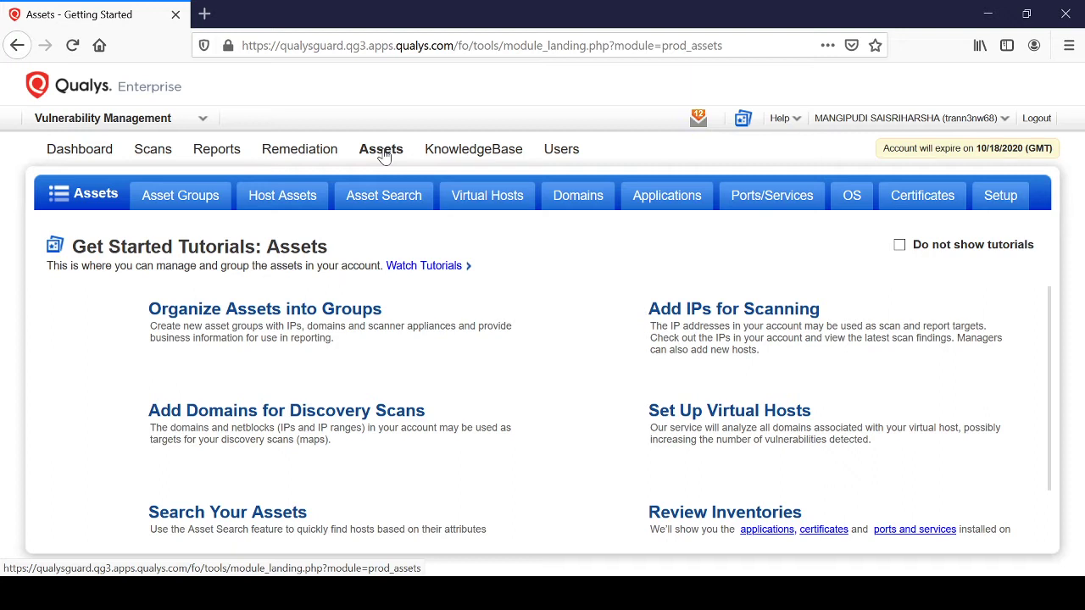
{"action": "left_click", "coordinate": [274, 206]}
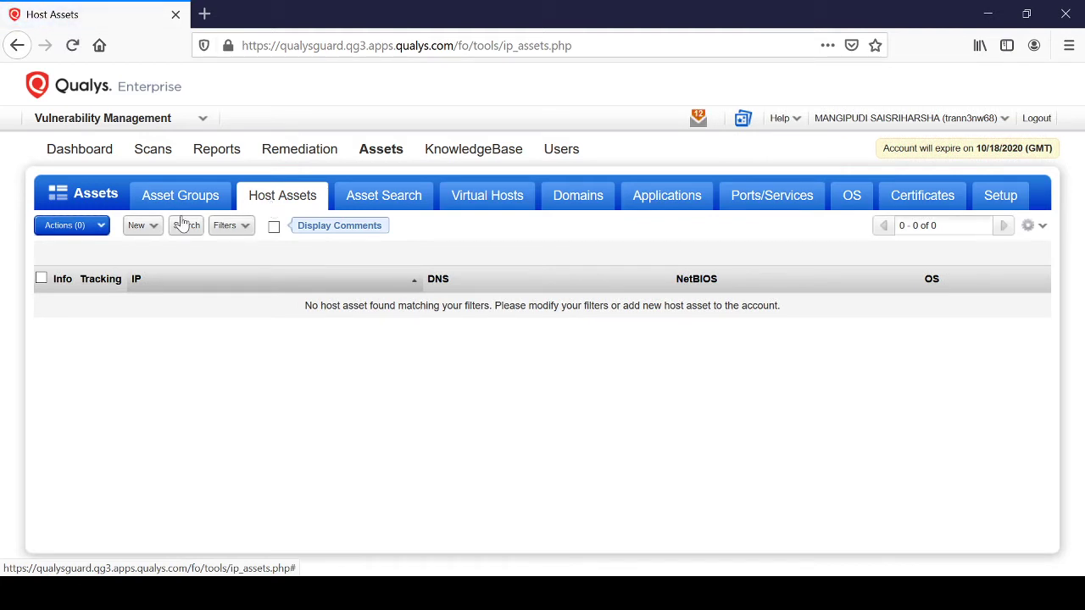
{"action": "left_click", "coordinate": [139, 227]}
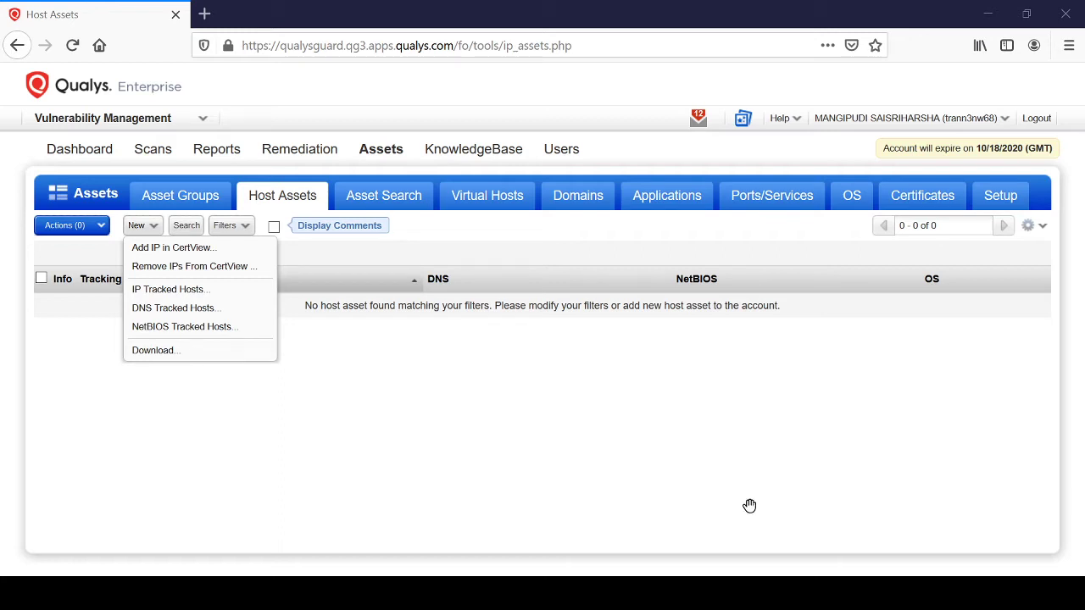
{"action": "left_click", "coordinate": [206, 310]}
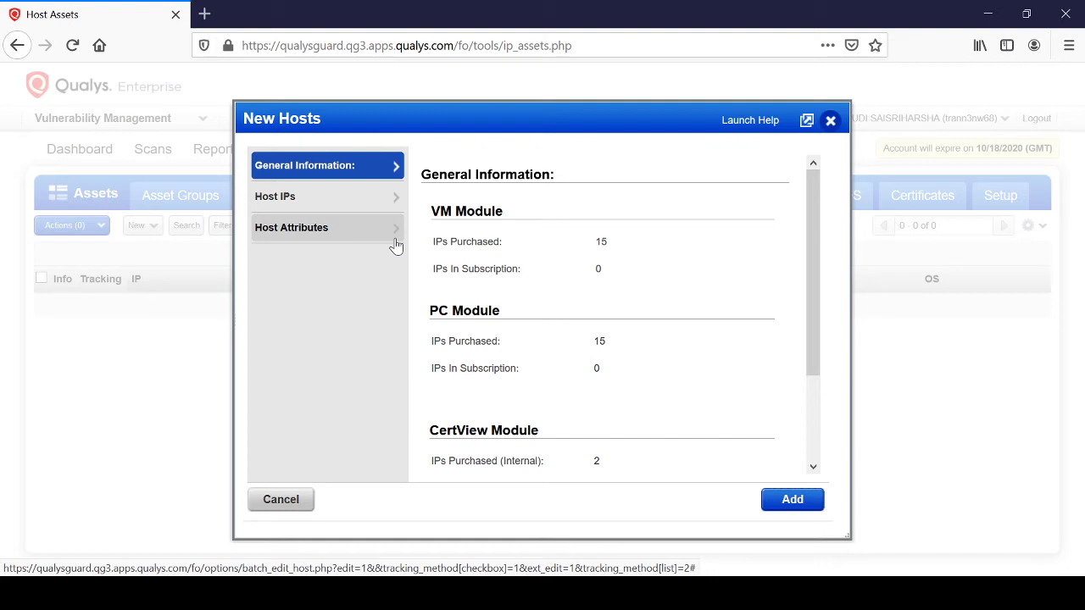
Enter 64.41.200.243-64.41.200.245, 64.41.200.250 as the host IPs and add them as DNS tracked hosts.
{"action": "left_click", "coordinate": [322, 202]}
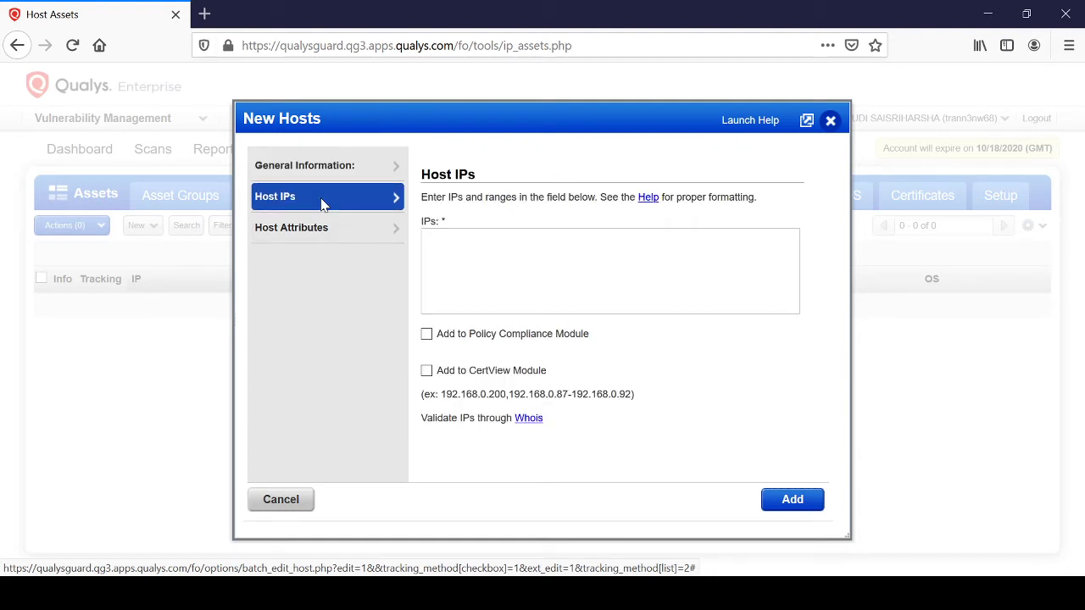
{"action": "left_click", "coordinate": [446, 243]}
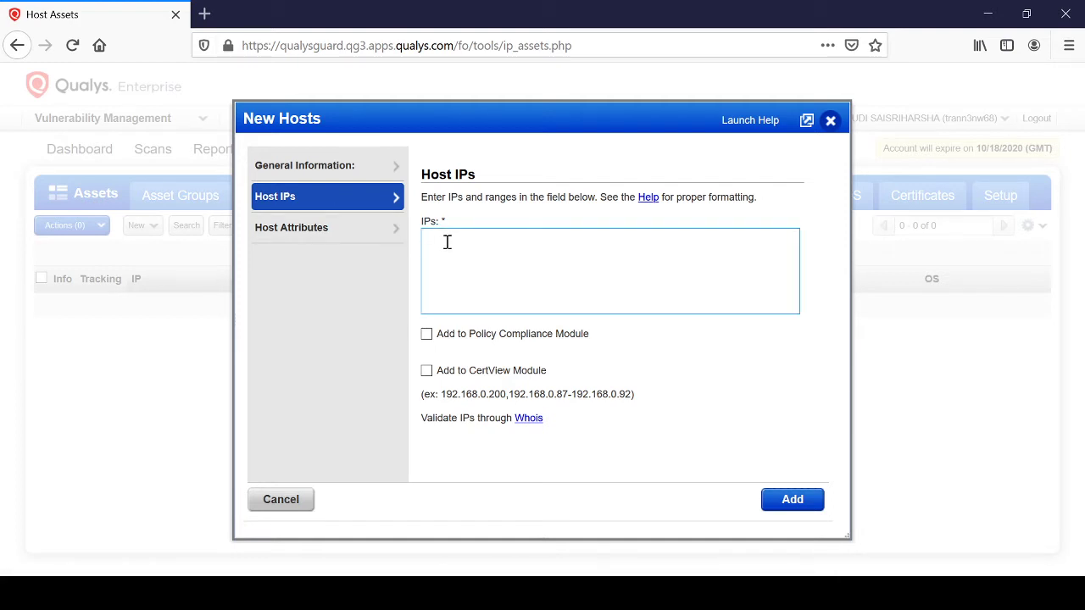
{"action": "type", "text": "the \"IPs:\" field: 64.41.200.243-64.41.200.245,64.41.200.250."}
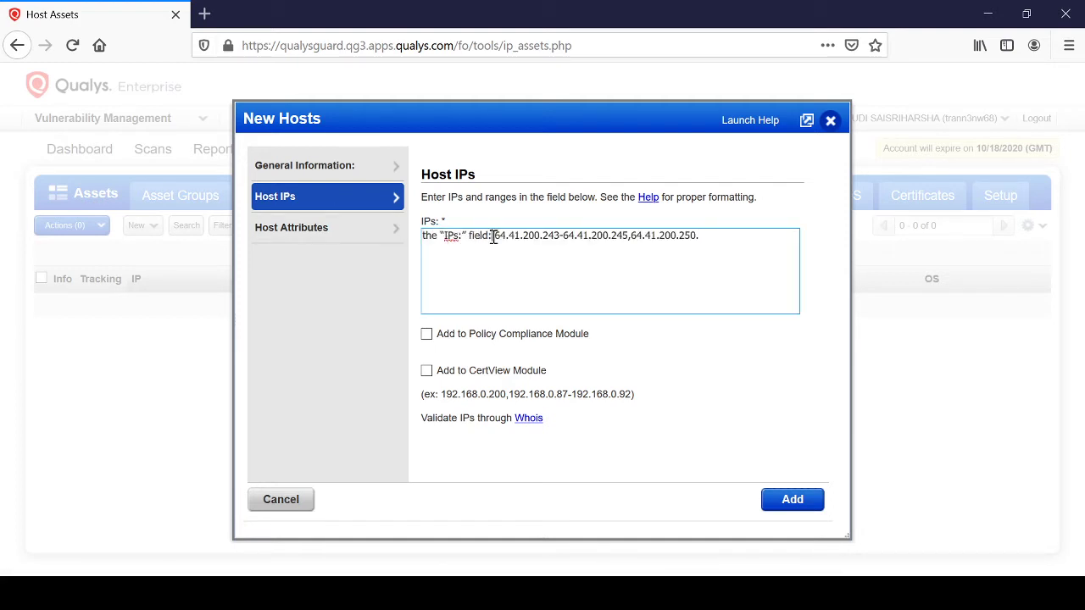
{"action": "left_click_drag", "start_coordinate": [494, 236], "coordinate": [406, 234]}
{"action": "key", "text": "BackSpace"}
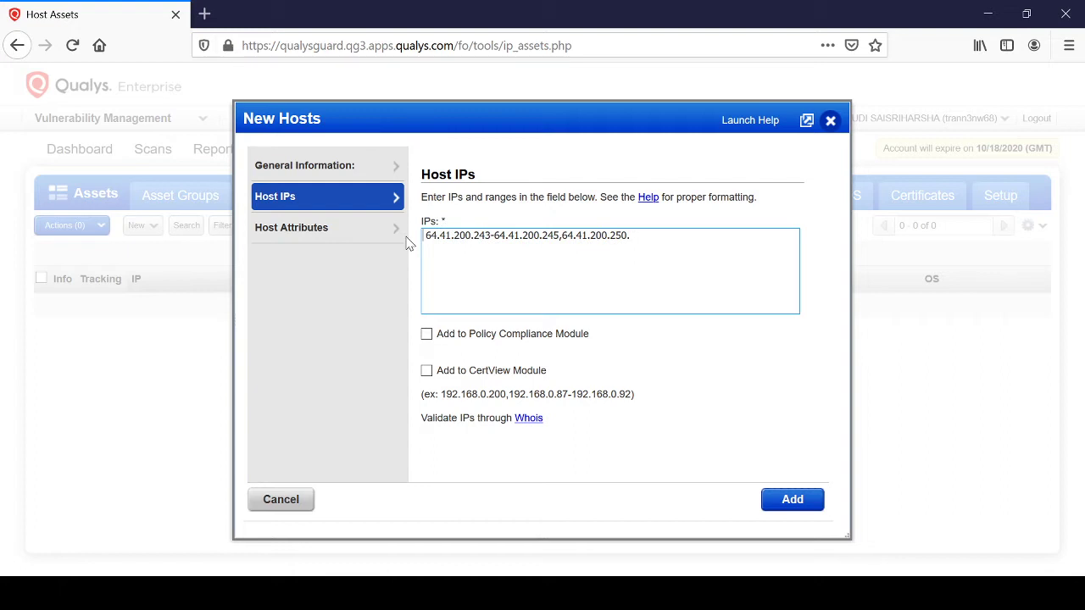
{"action": "left_click", "coordinate": [563, 238]}
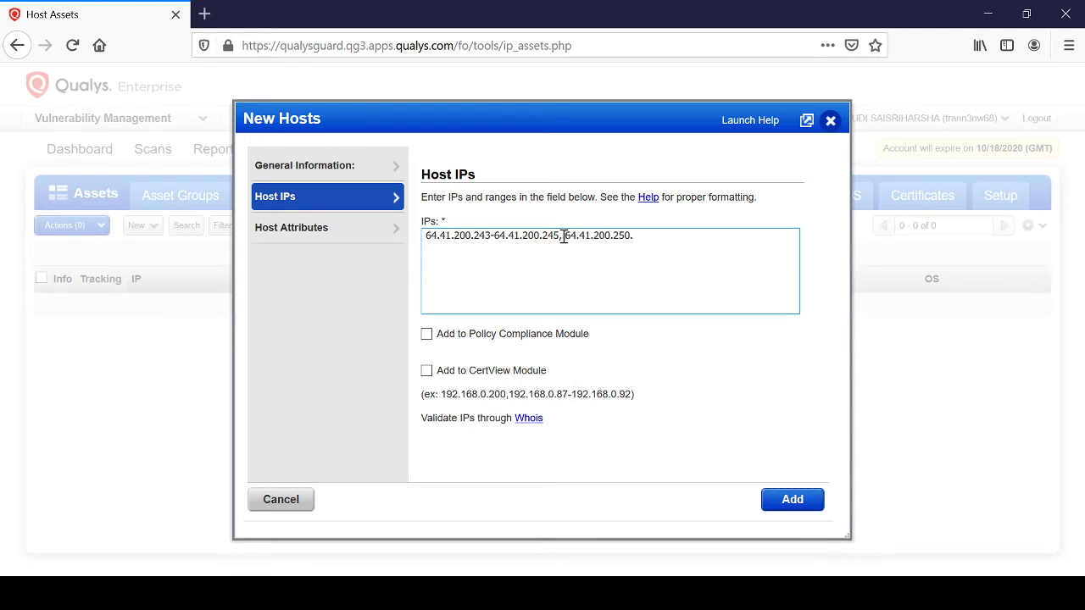
{"action": "left_click", "coordinate": [637, 239]}
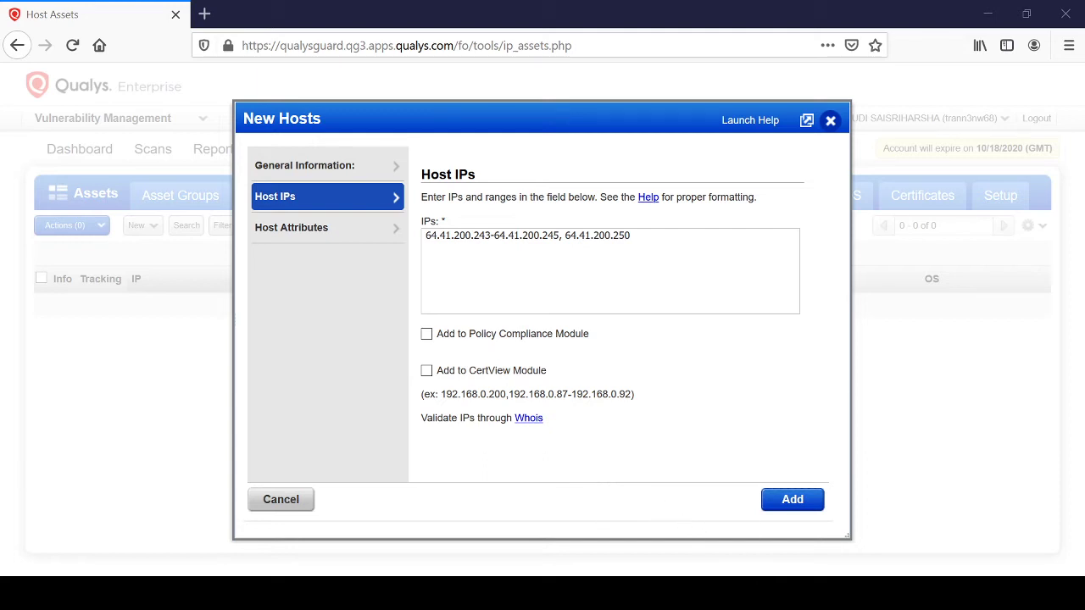
{"action": "left_click", "coordinate": [777, 502]}
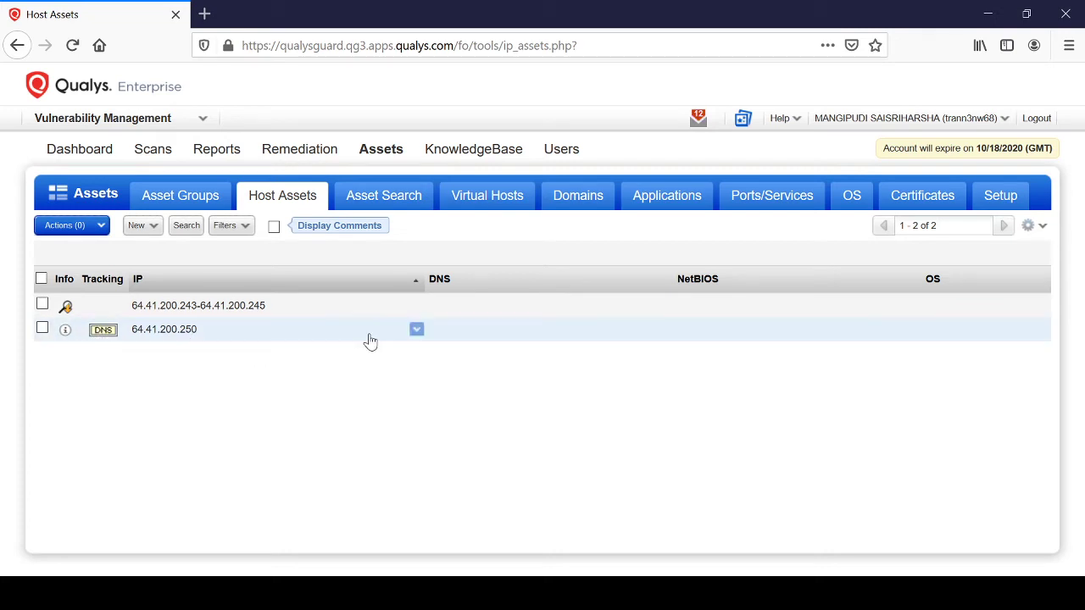
{"action": "left_click", "coordinate": [417, 331]}
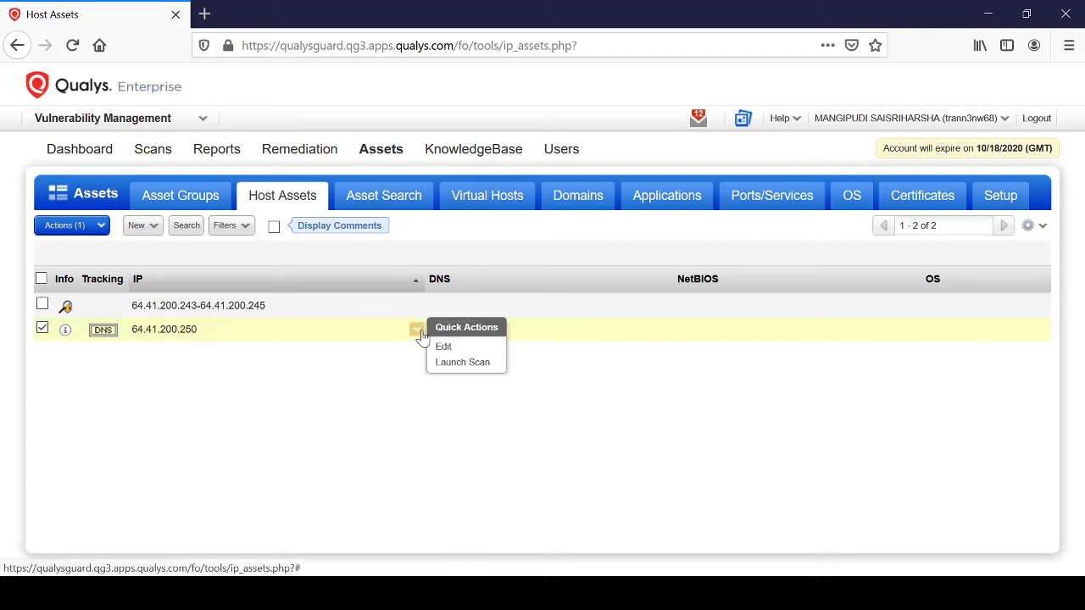
{"action": "left_click", "coordinate": [355, 388]}
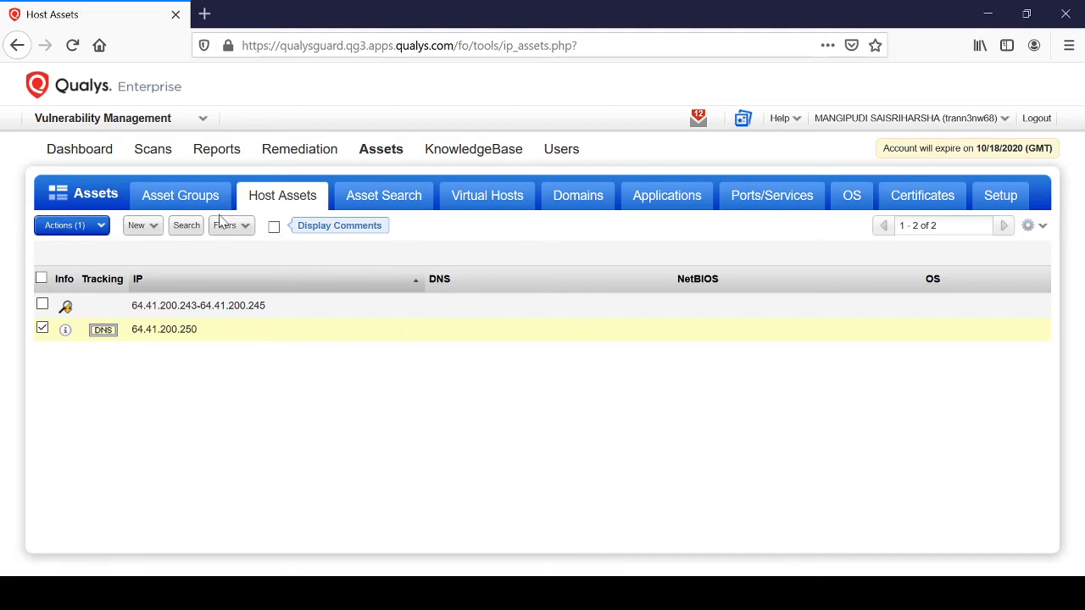
Add new NetBIOS tracked hosts with the IP range 64.41.200.246-64.41.200.249.
{"action": "left_click", "coordinate": [137, 227]}
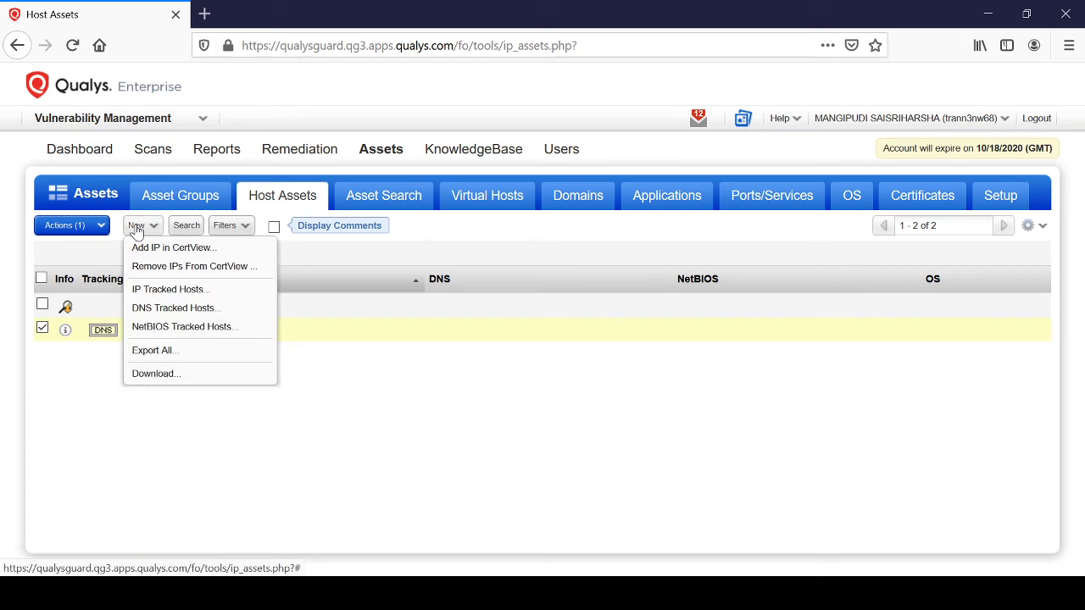
{"action": "left_click", "coordinate": [181, 328]}
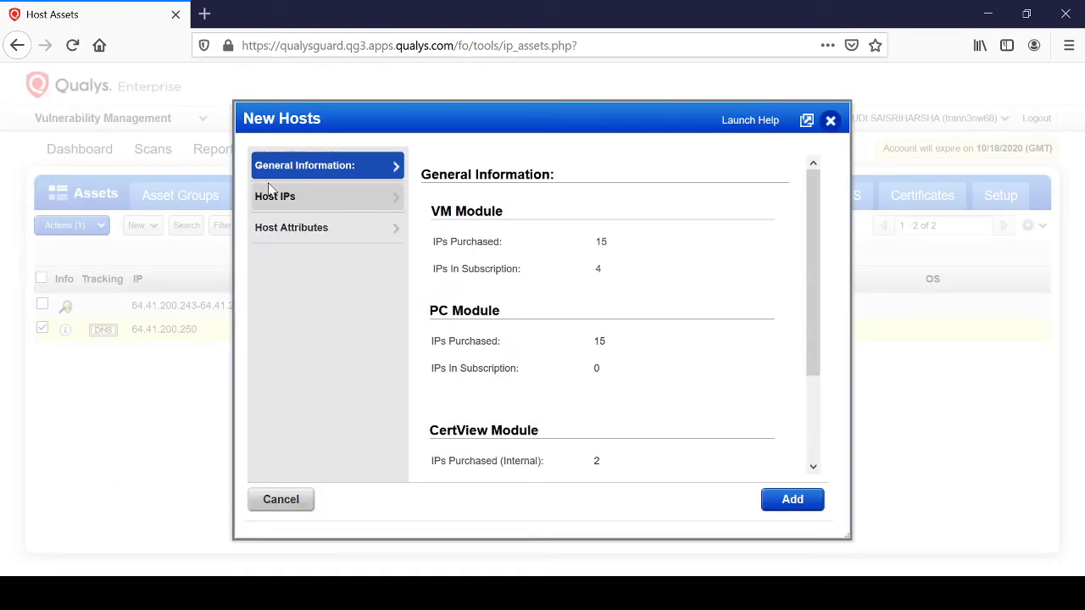
{"action": "left_click", "coordinate": [295, 198]}
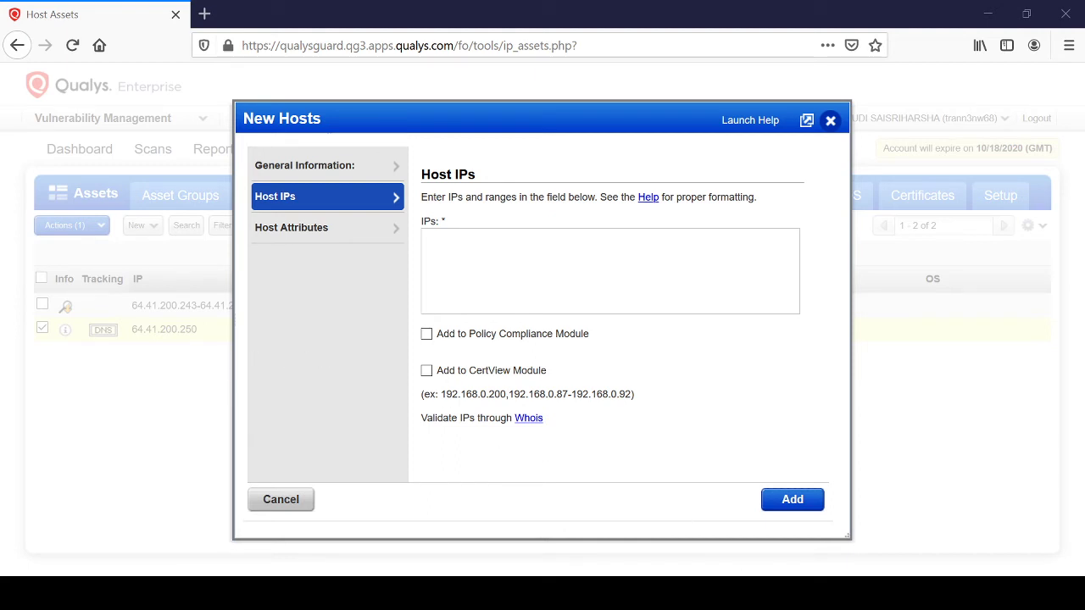
{"action": "left_click", "coordinate": [557, 245]}
{"action": "type", "text": "64.41.200.246-64.41.200.249"}
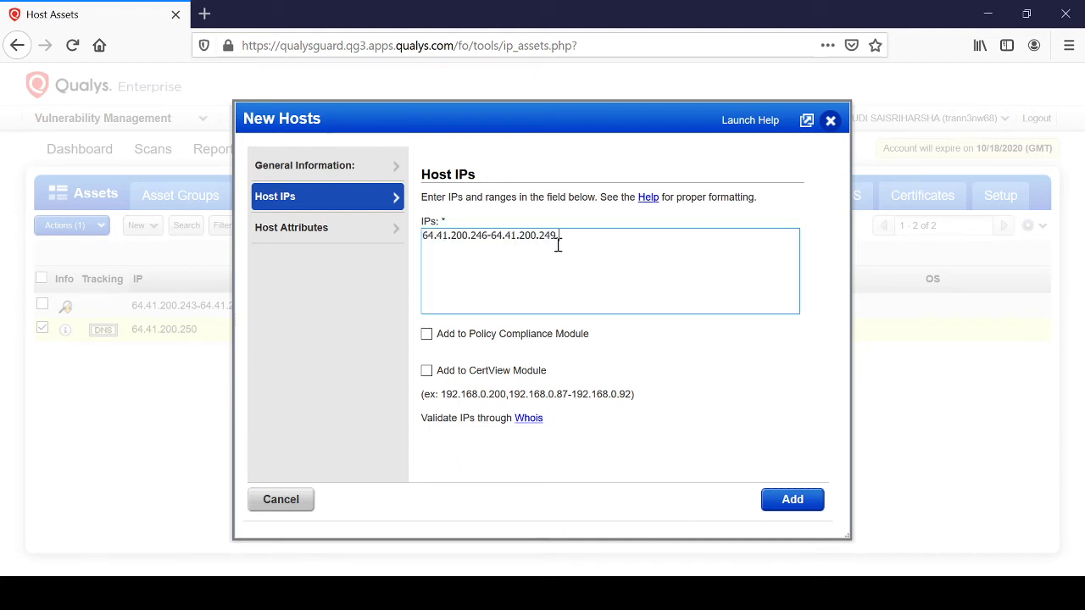
{"action": "left_click_drag", "start_coordinate": [557, 245], "coordinate": [496, 243]}
{"action": "left_click", "coordinate": [543, 261]}
{"action": "left_click", "coordinate": [788, 511]}
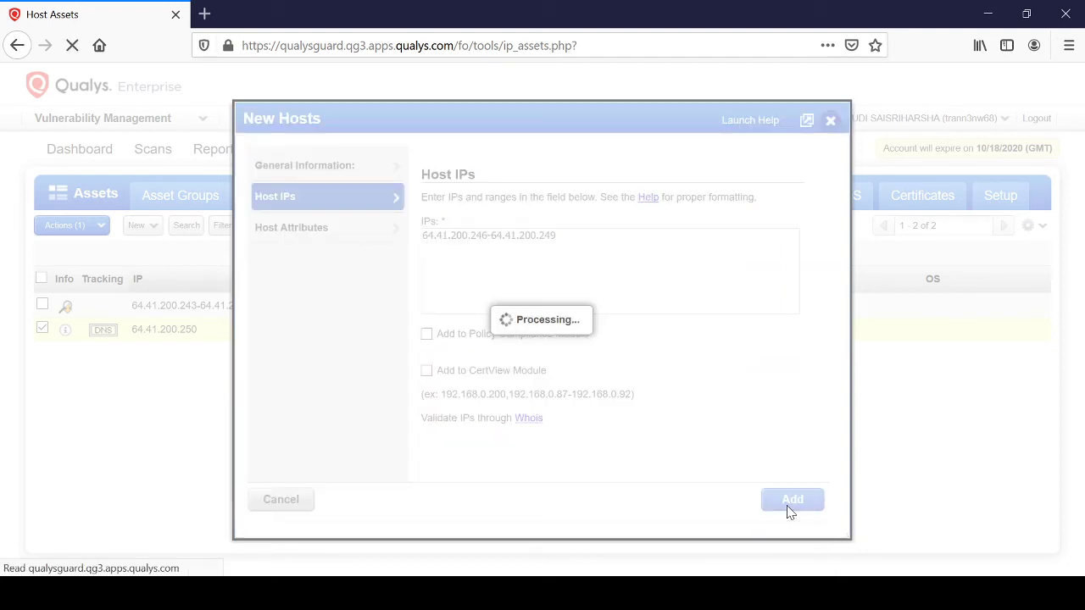
{"action": "left_click", "coordinate": [788, 508]}
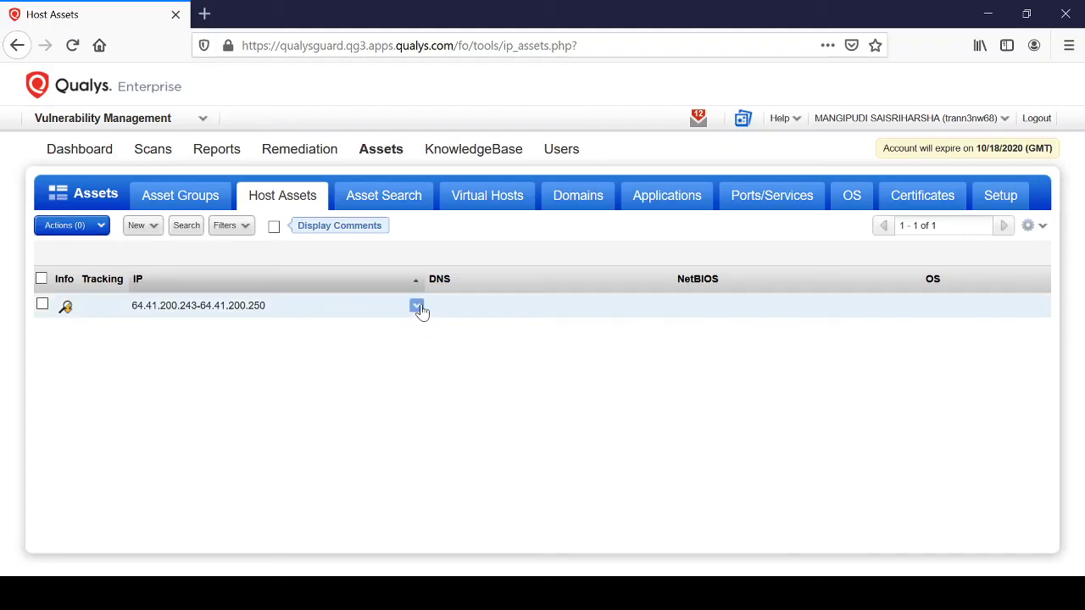
Examine the general information and host attributes of the 64.41.200.243-64.41.200.250 host range without saving any edit.
{"action": "left_click", "coordinate": [417, 308]}
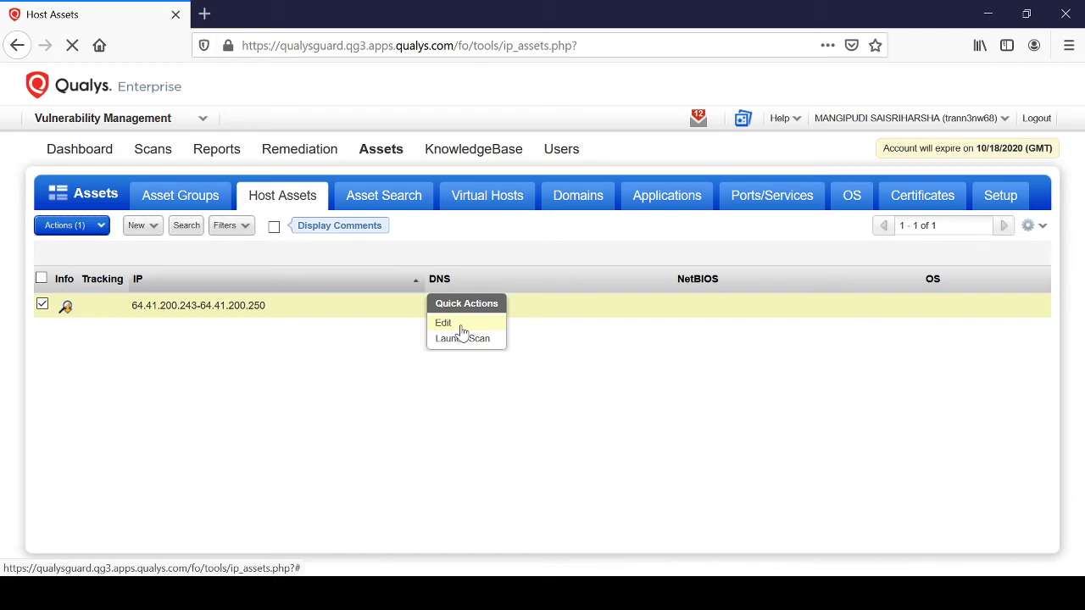
{"action": "left_click", "coordinate": [460, 329]}
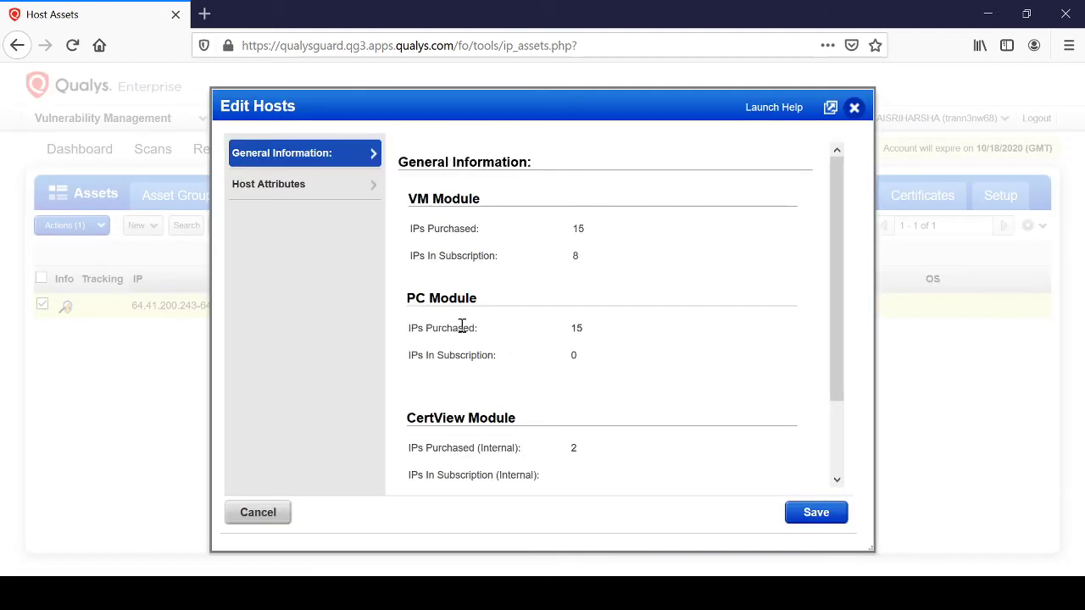
{"action": "left_click", "coordinate": [322, 191]}
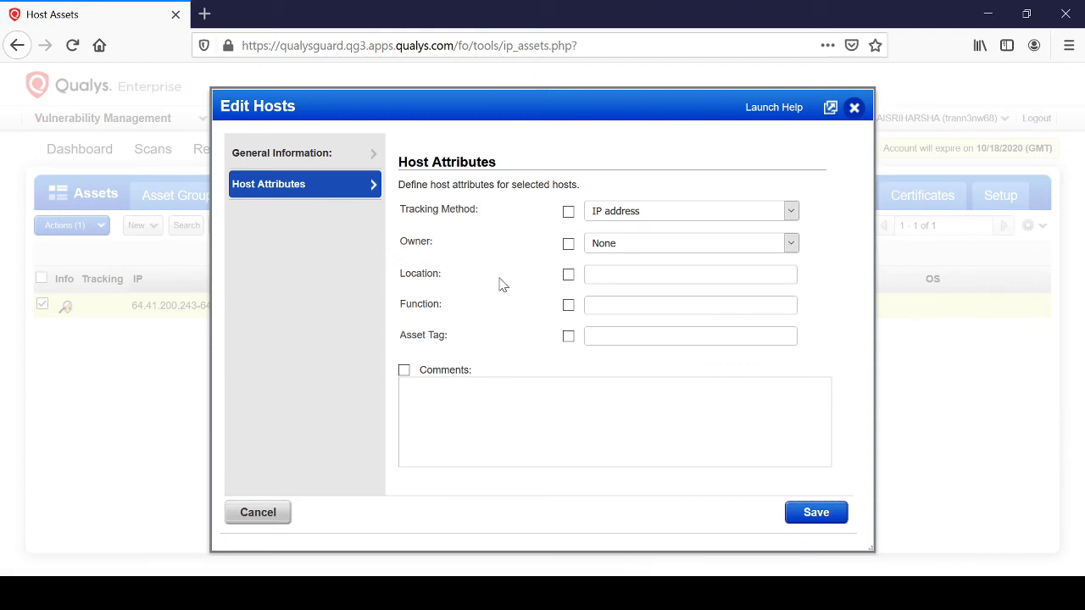
{"action": "left_click", "coordinate": [344, 164]}
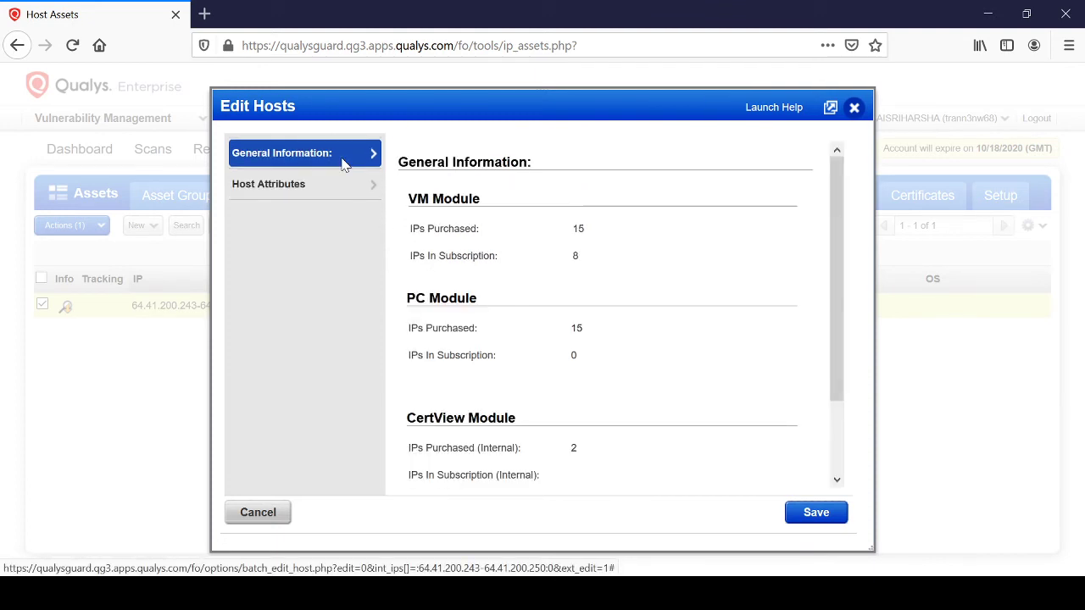
{"action": "scroll", "coordinate": [475, 304], "scroll_direction": "down", "scroll_amount": 2}
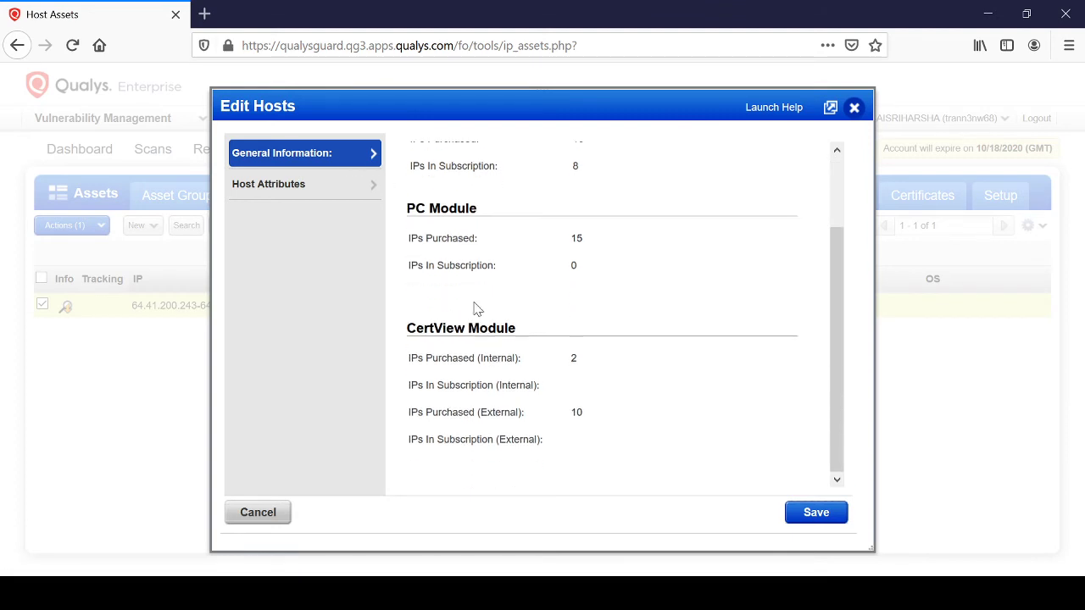
{"action": "left_click", "coordinate": [254, 511]}
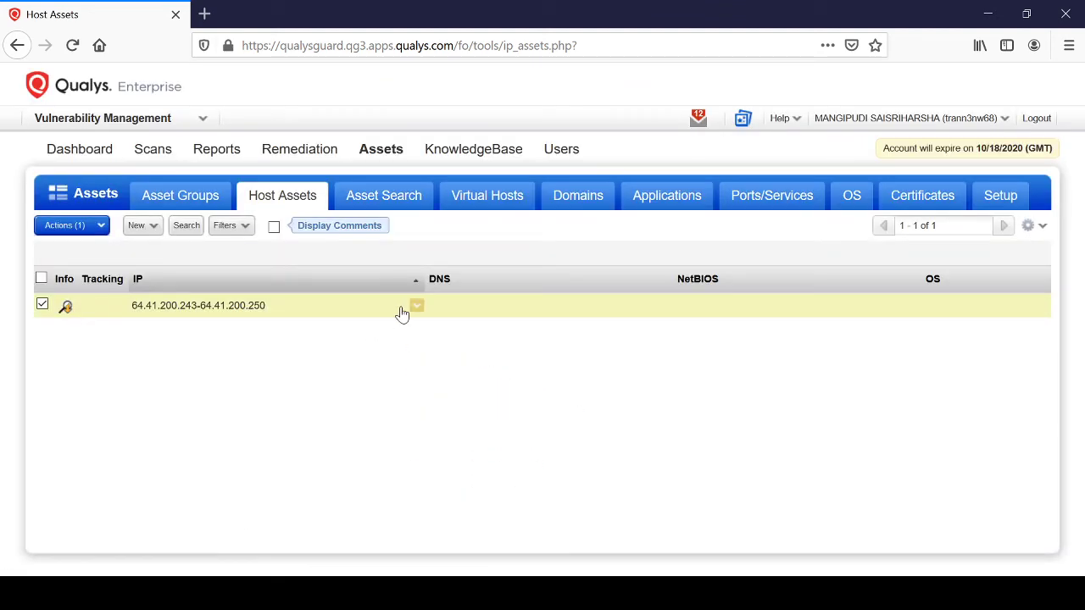
Set up a vulnerability scan for the host range 64.41.200.243-64.41.200.250 with the title "Initial Vulnerability Scan".
{"action": "left_click", "coordinate": [418, 308]}
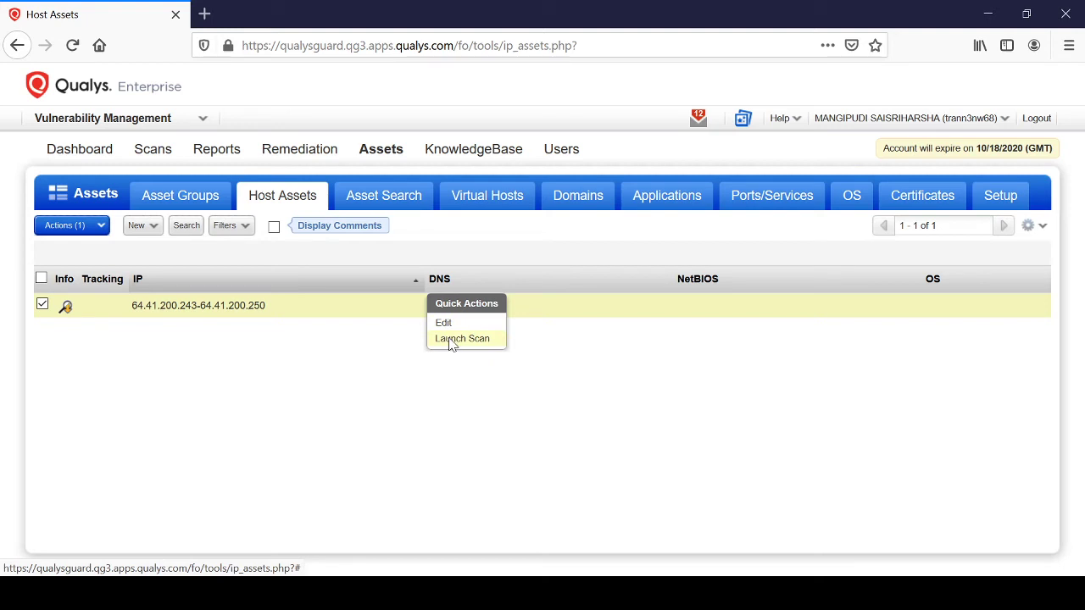
{"action": "left_click", "coordinate": [452, 339]}
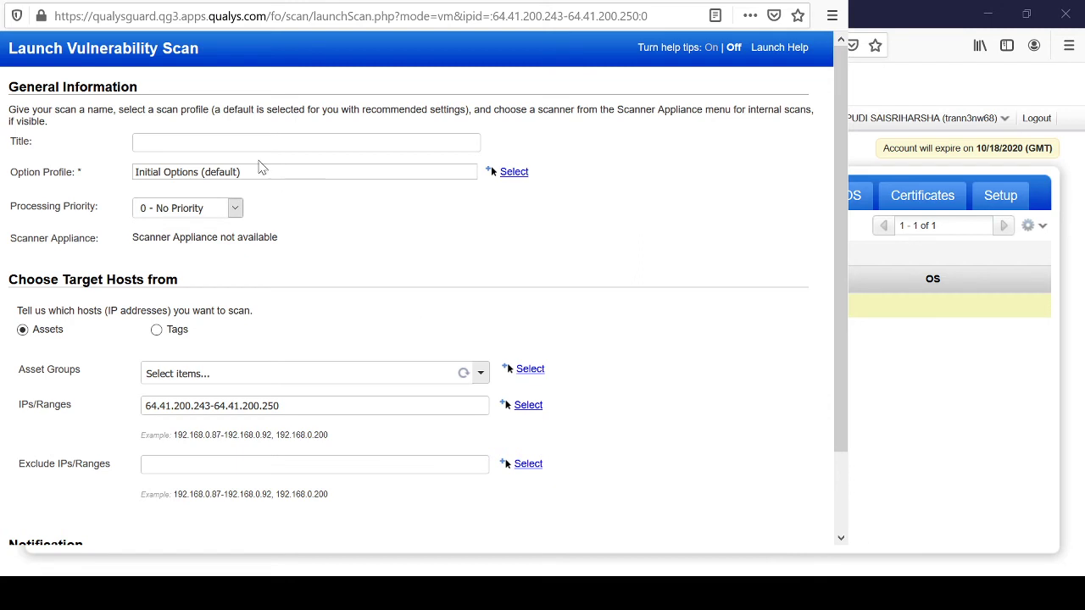
{"action": "left_click", "coordinate": [233, 141]}
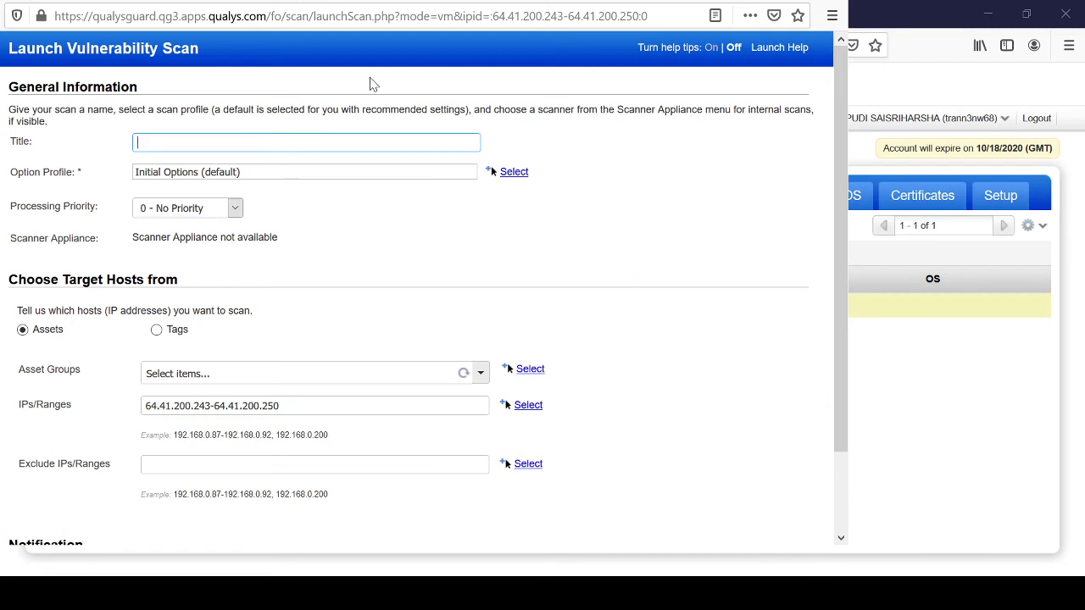
{"action": "type", "text": "Initial Vulnerability Scan"}
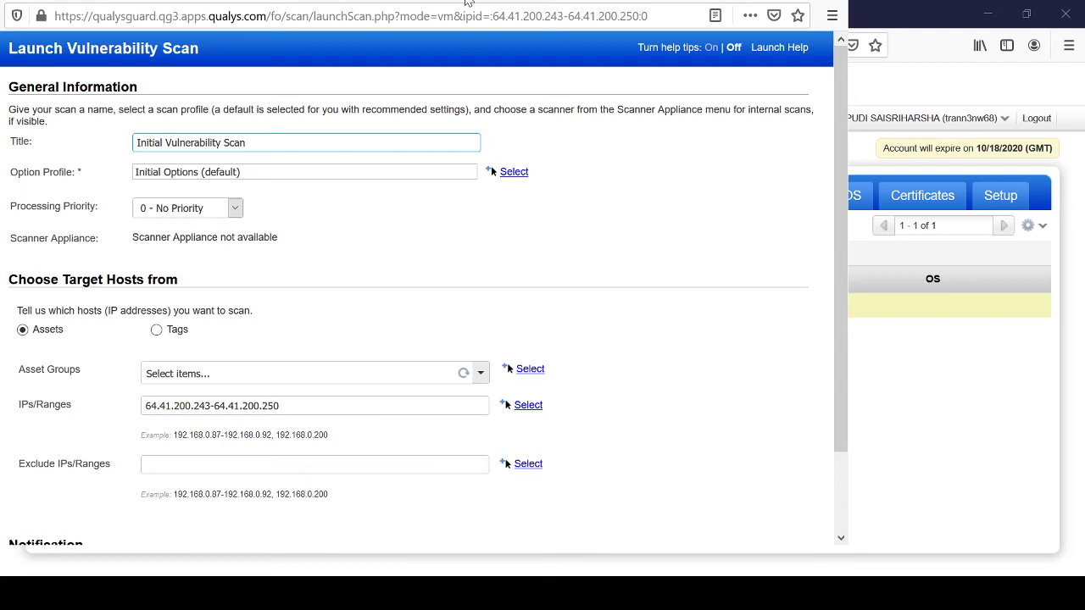
Review the scanner appliance and target settings, and launch the scan with the Initial Options (default) profile.
{"action": "left_click", "coordinate": [646, 563]}
{"action": "scroll", "coordinate": [390, 152], "scroll_direction": "down", "scroll_amount": 2}
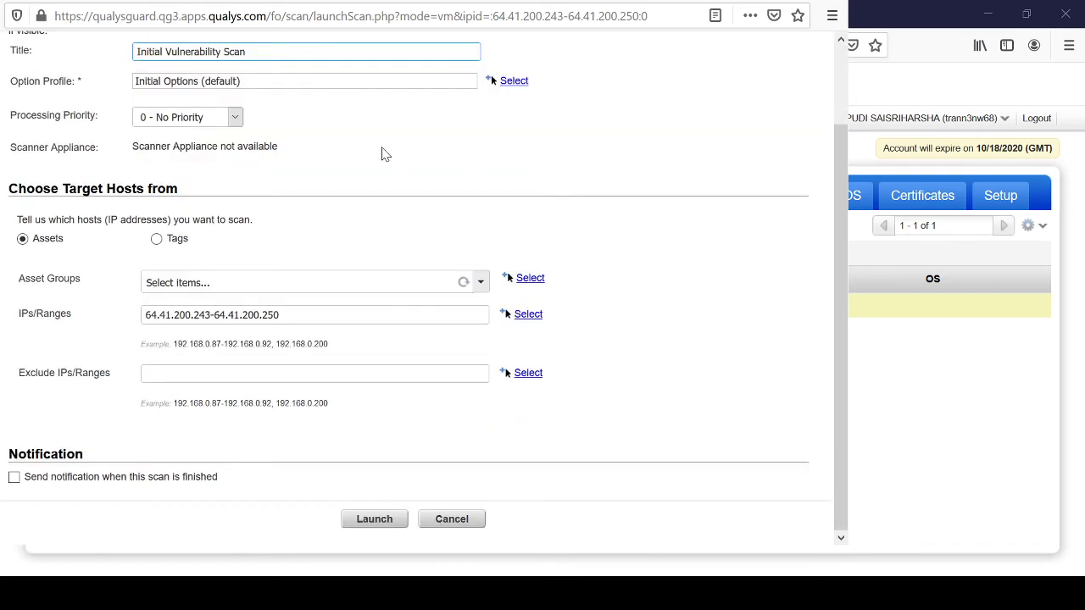
{"action": "left_click_drag", "start_coordinate": [382, 154], "coordinate": [134, 158]}
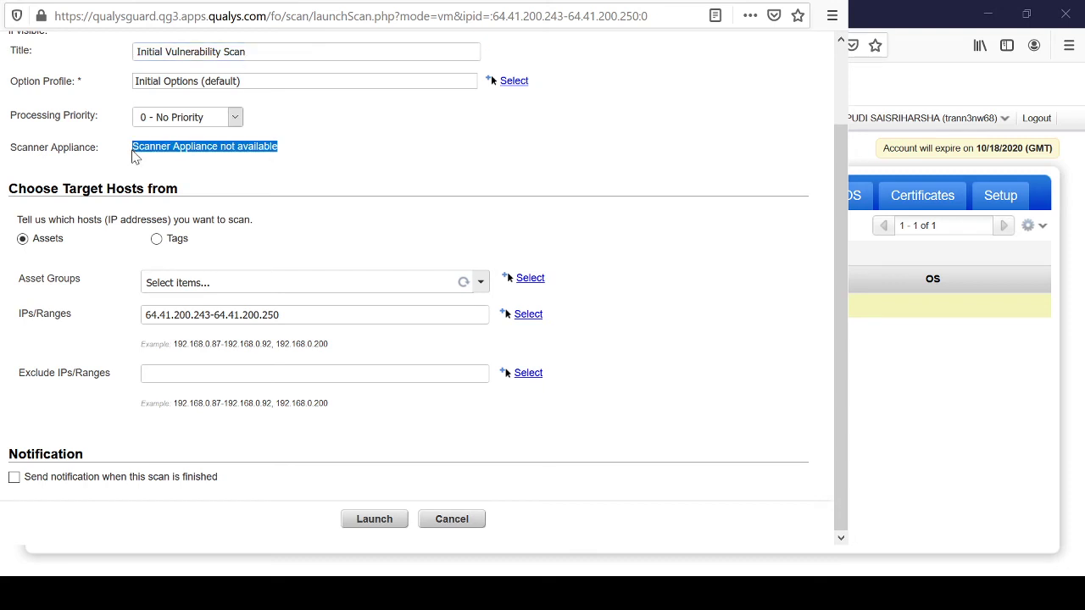
{"action": "left_click", "coordinate": [134, 158]}
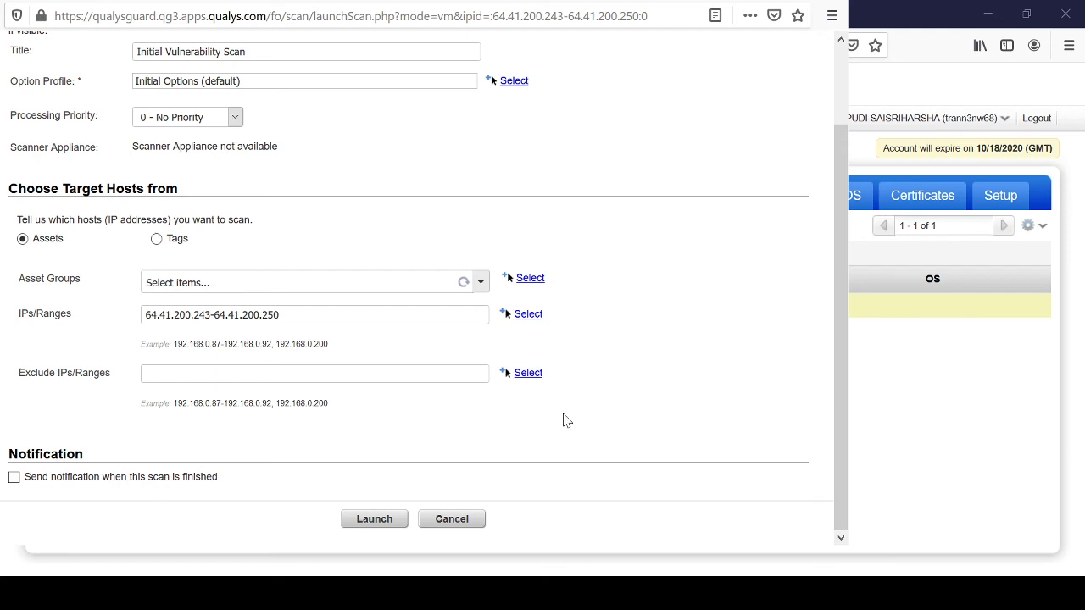
{"action": "scroll", "coordinate": [564, 419], "scroll_direction": "up", "scroll_amount": 1}
{"action": "scroll", "coordinate": [567, 420], "scroll_direction": "down", "scroll_amount": 1}
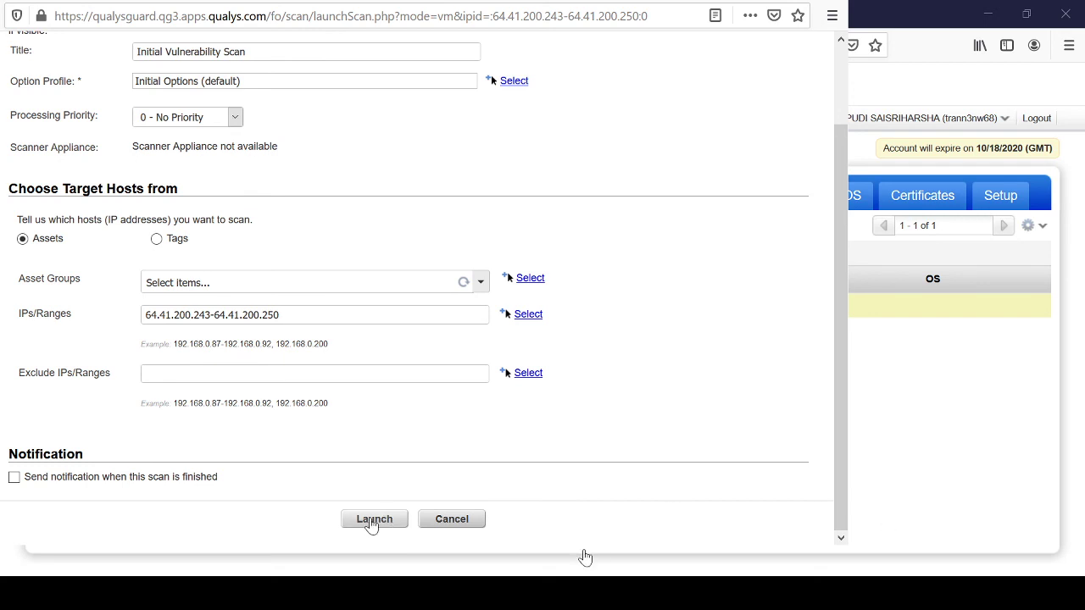
{"action": "left_click", "coordinate": [370, 522]}
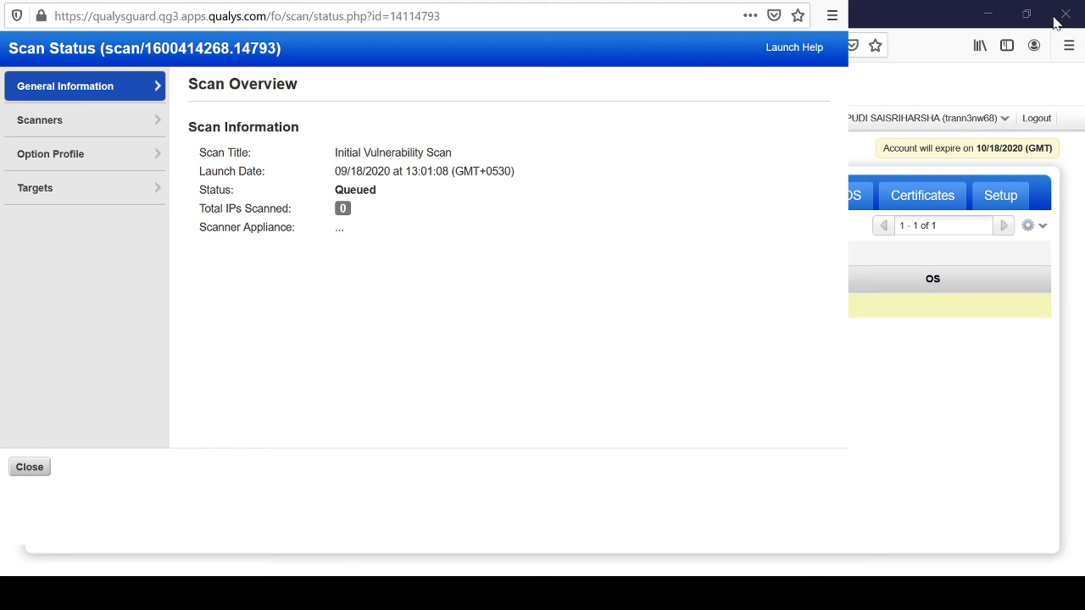
Close the scan status window and open the list of vulnerability scans to check the launched scan.
{"action": "left_click", "coordinate": [829, 14]}
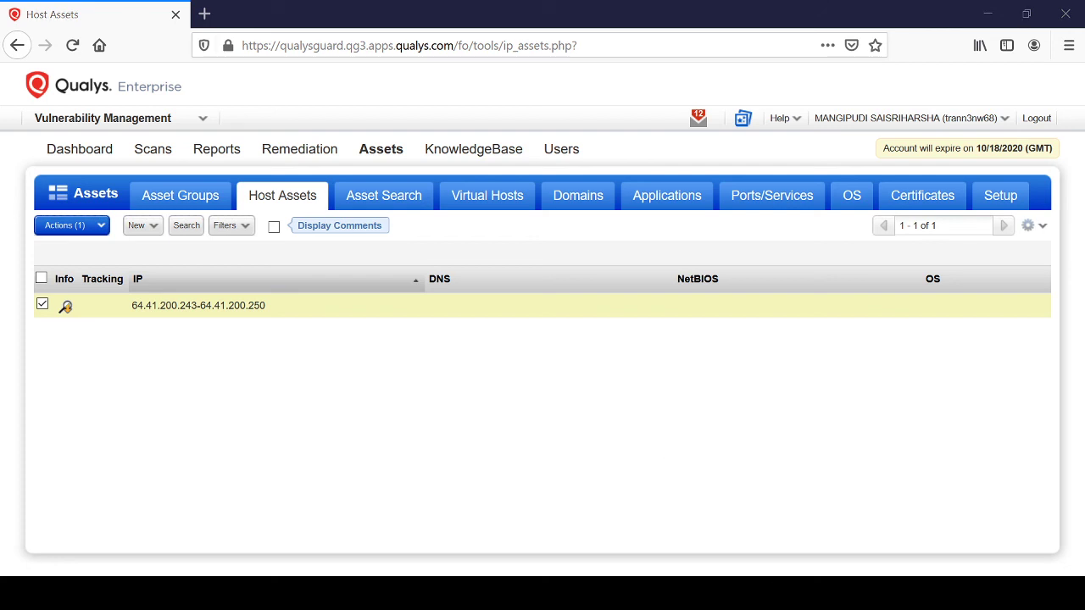
{"action": "left_click", "coordinate": [158, 155]}
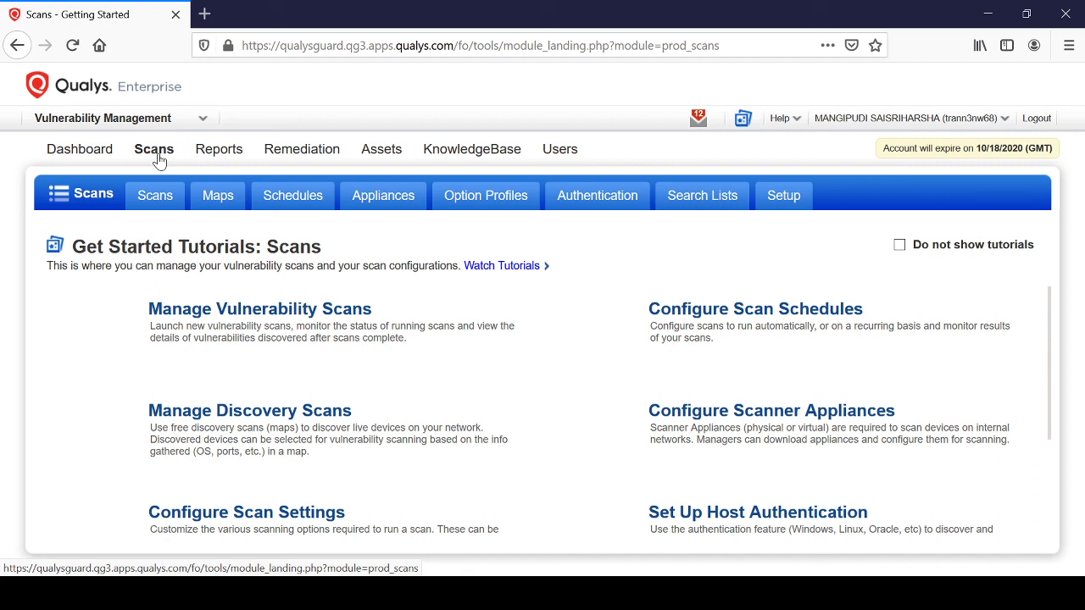
{"action": "left_click", "coordinate": [155, 152]}
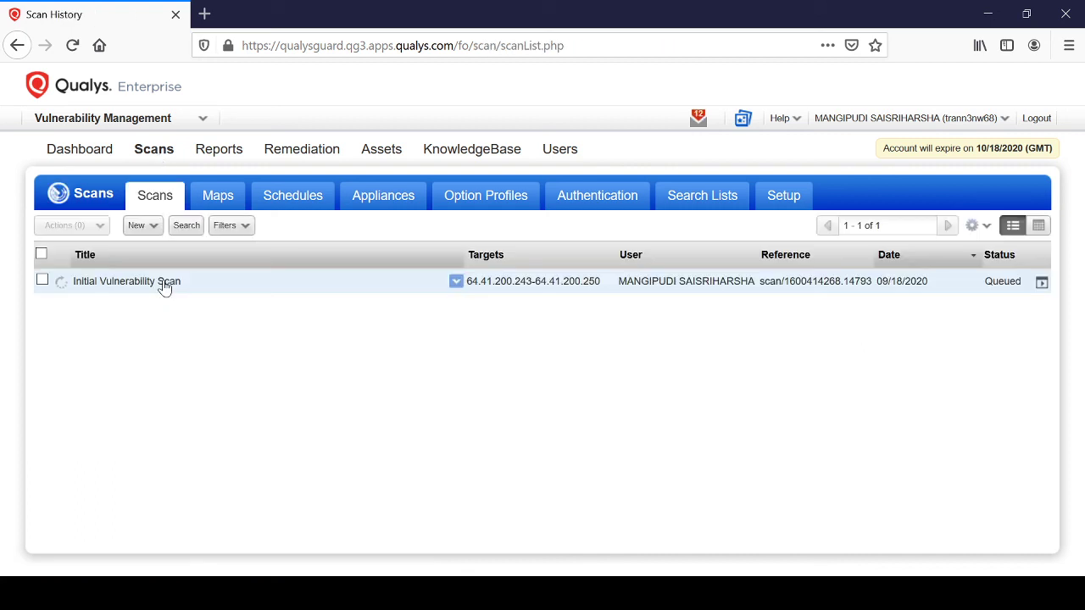